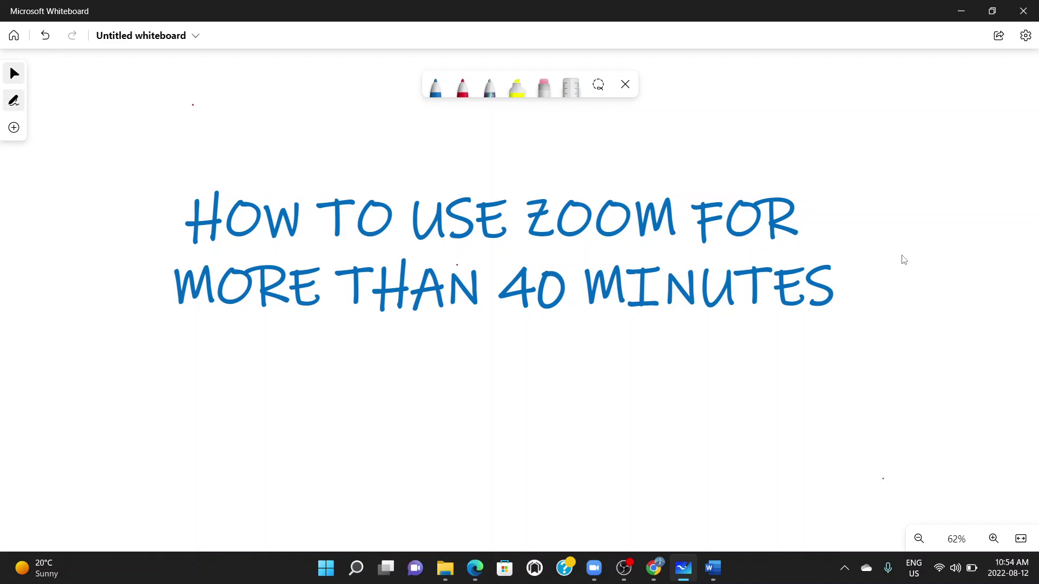
Bring the Zoom pricing page in Chrome to the front, leaving Microsoft Whiteboard behind
click(654, 572)
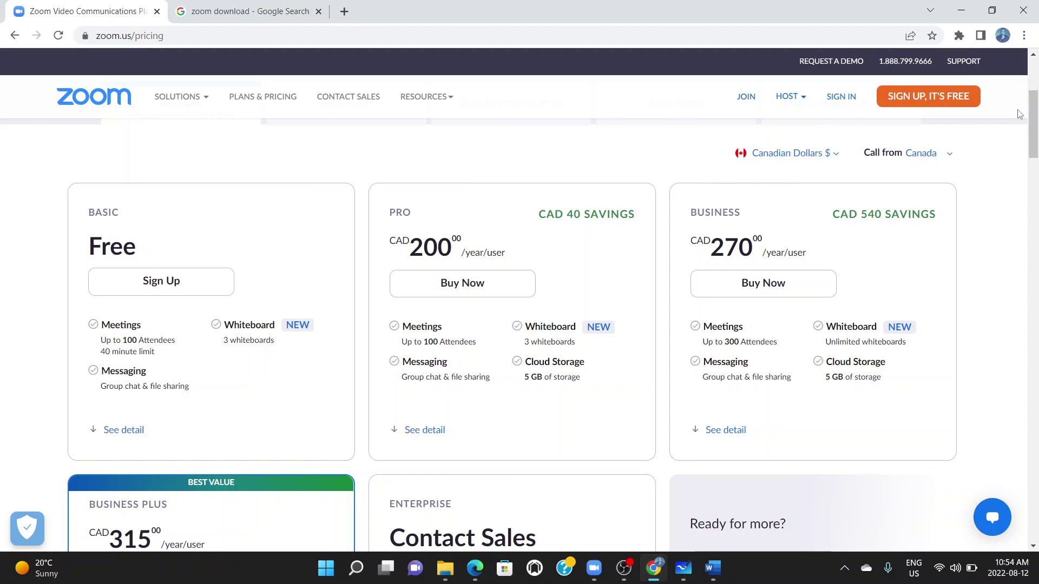
drag(1035, 116, 1034, 108)
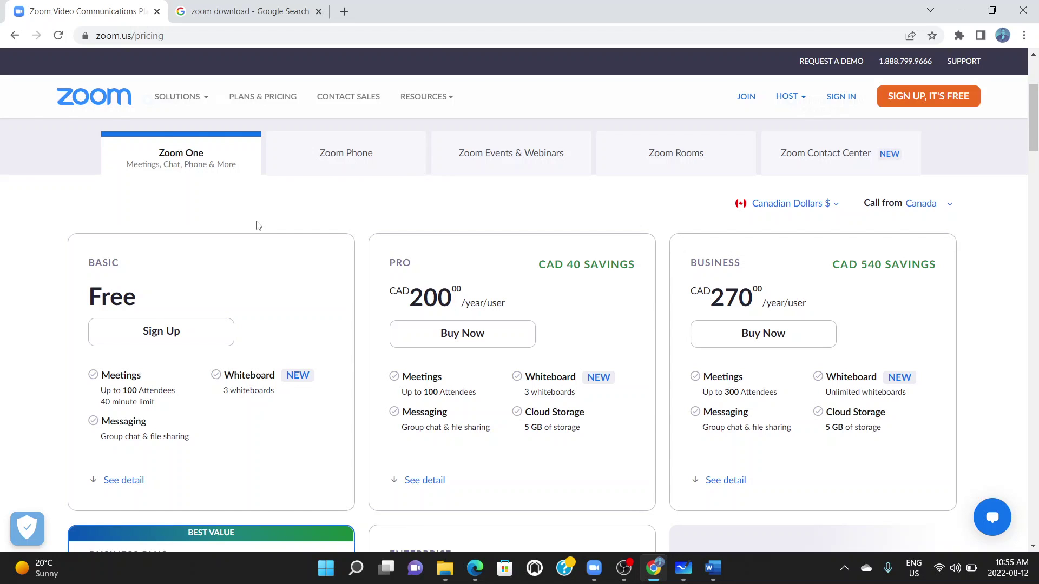
Switch to the 'zoom download' search results and launch the Zoom desktop app
click(212, 12)
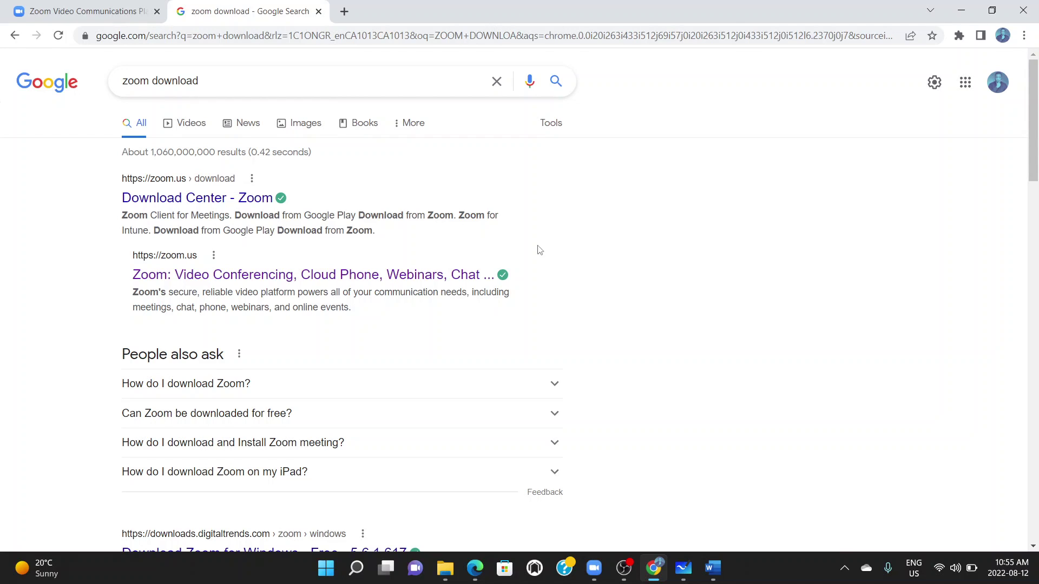
click(593, 568)
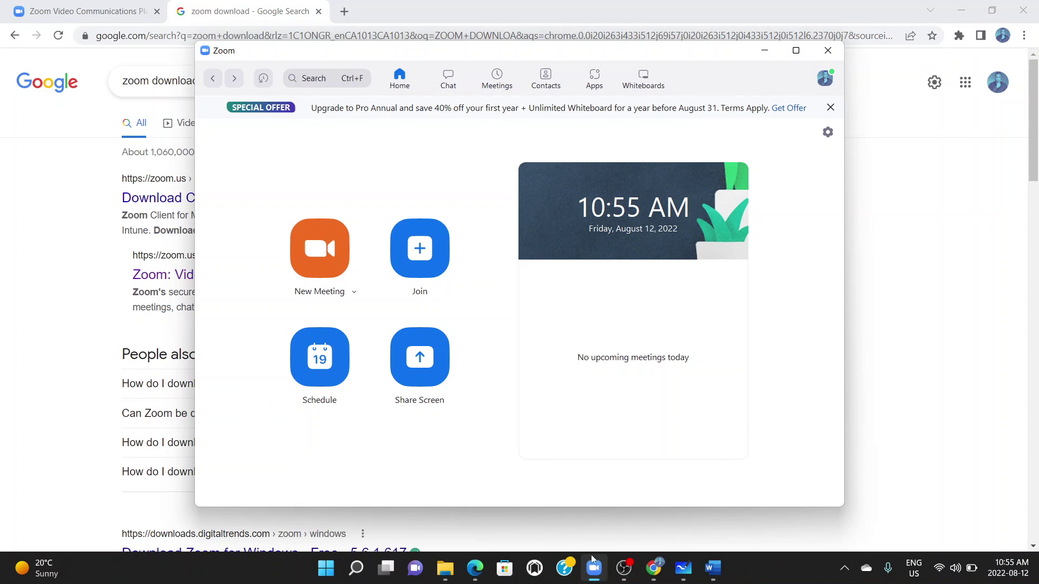
Maximize the Zoom window so the Home page fills the screen
click(796, 50)
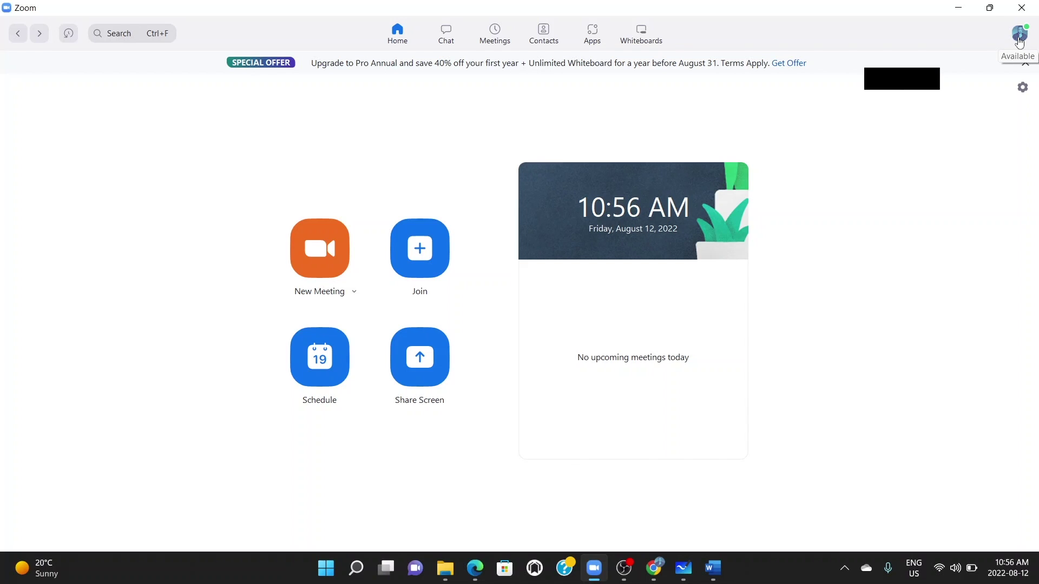
Glance at the profile menu, dismiss it, and bring up the Join Meeting dialog
click(1020, 43)
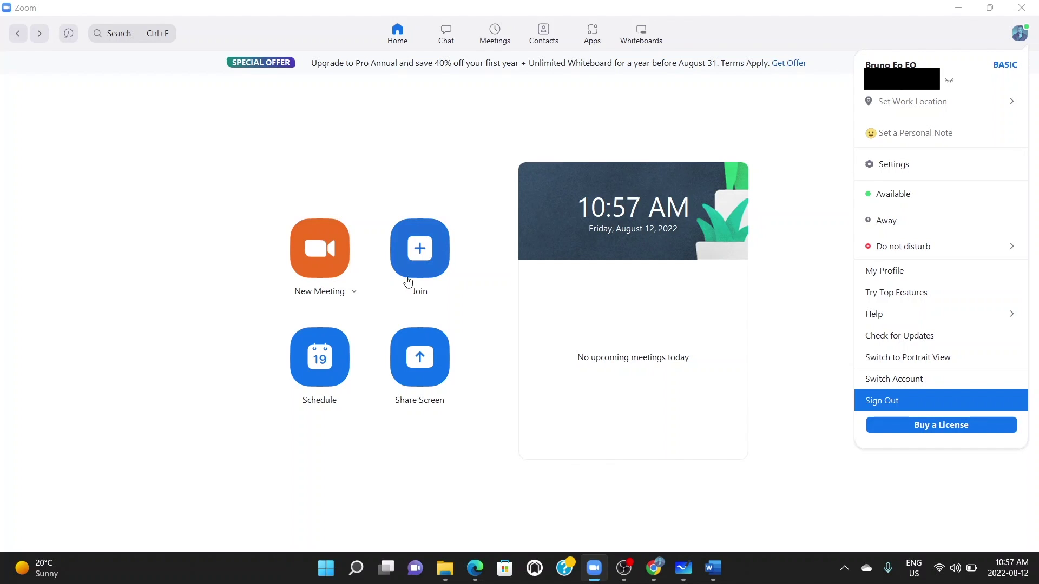
key(Return)
click(427, 250)
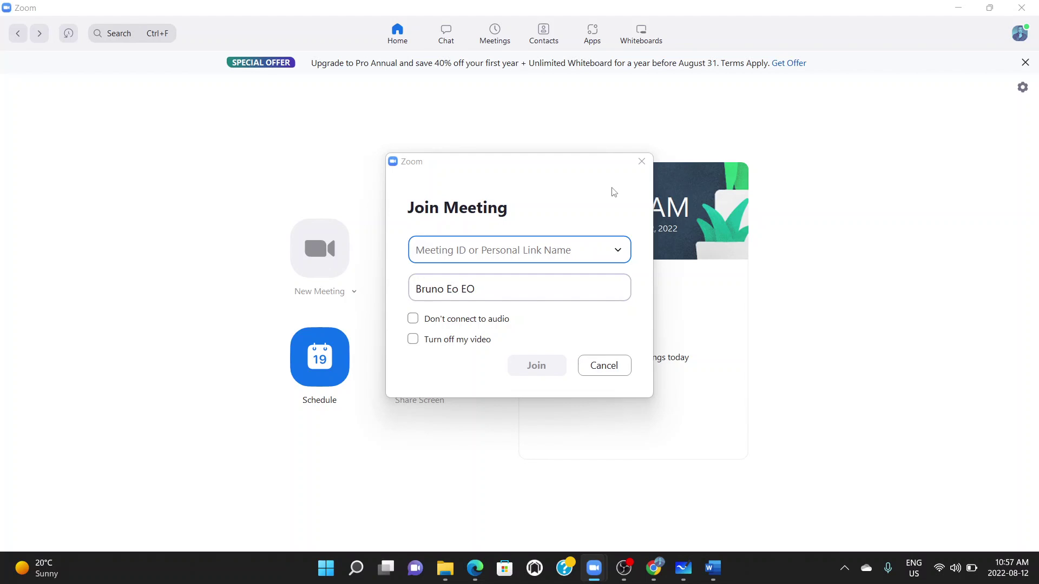
Close the Join Meeting dialog to return to Zoom's Home page
click(642, 162)
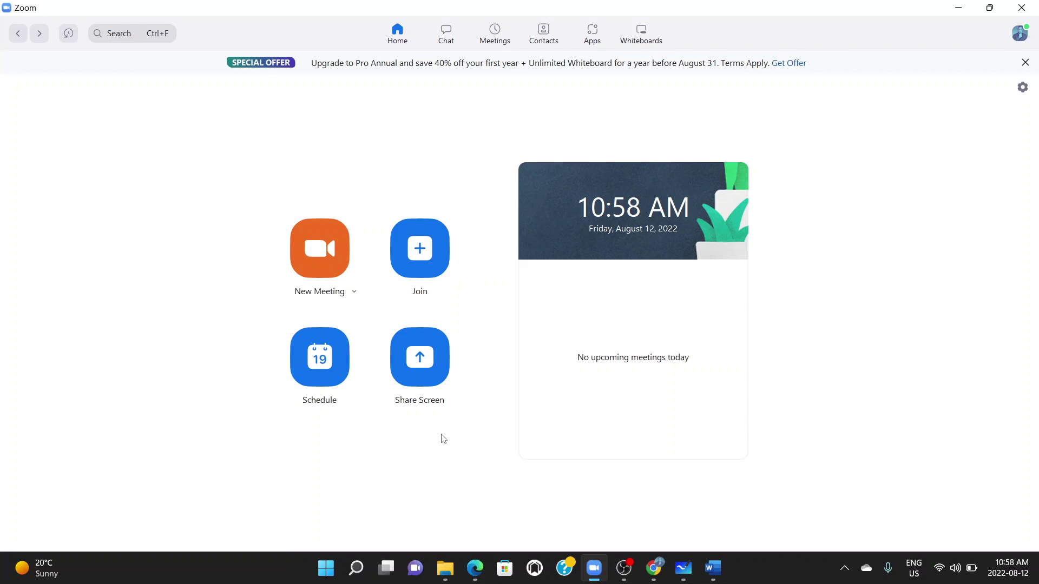
click(623, 568)
click(985, 463)
click(985, 463)
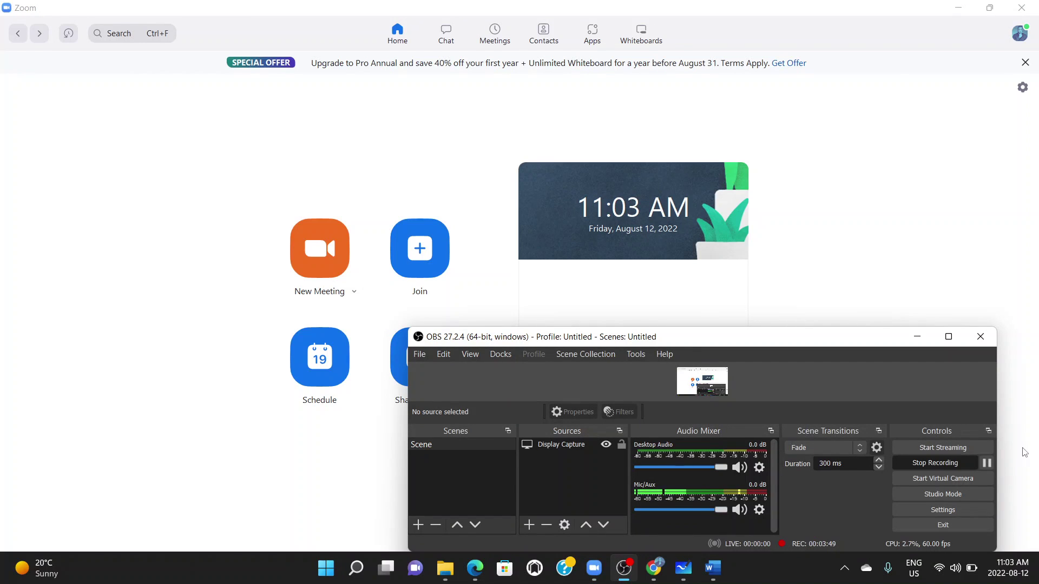
click(1024, 452)
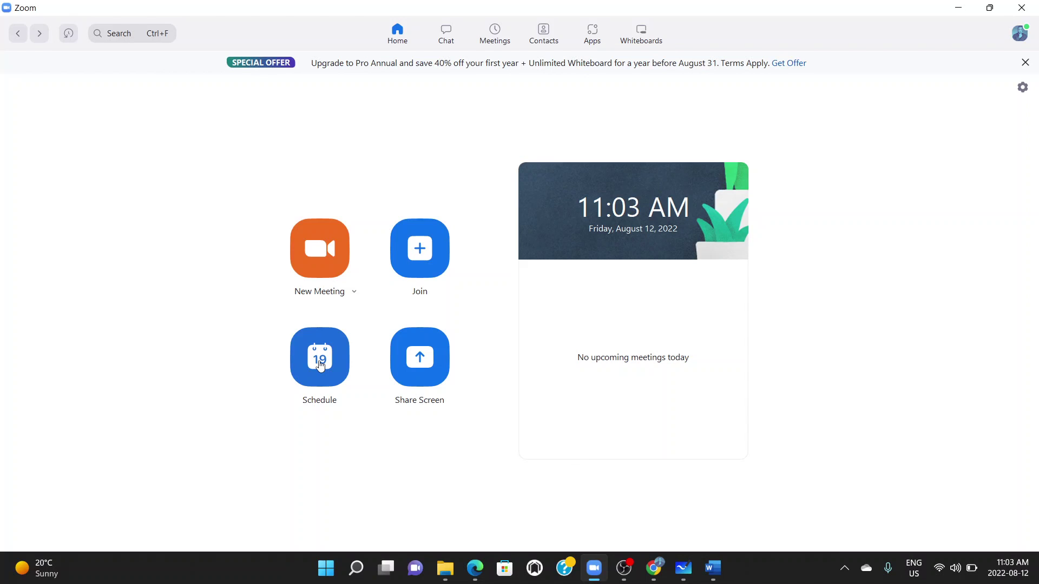
click(320, 365)
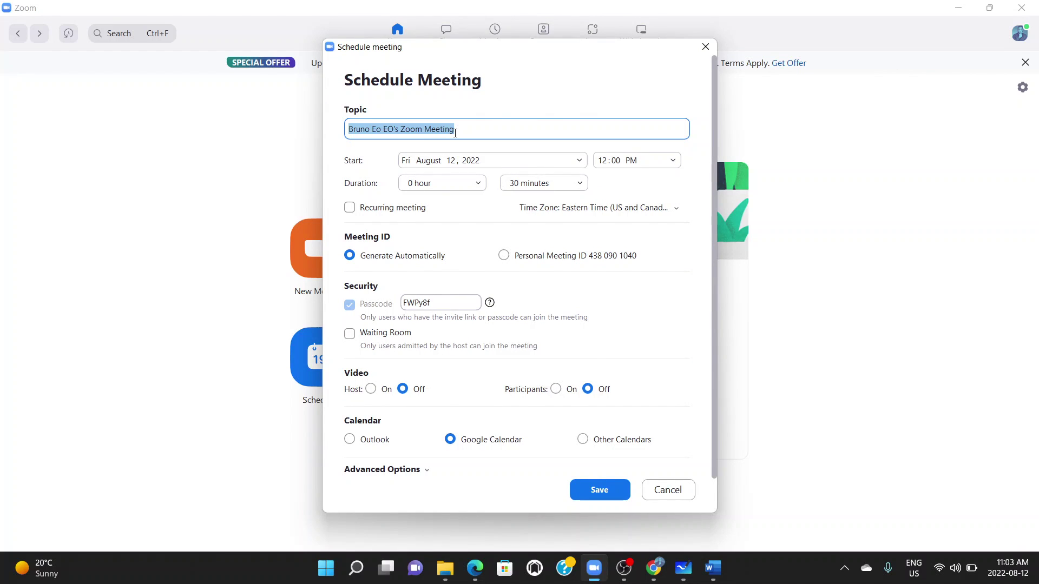
Replace the default meeting topic with 'Test YouTube Meeting'
key(BackSpace)
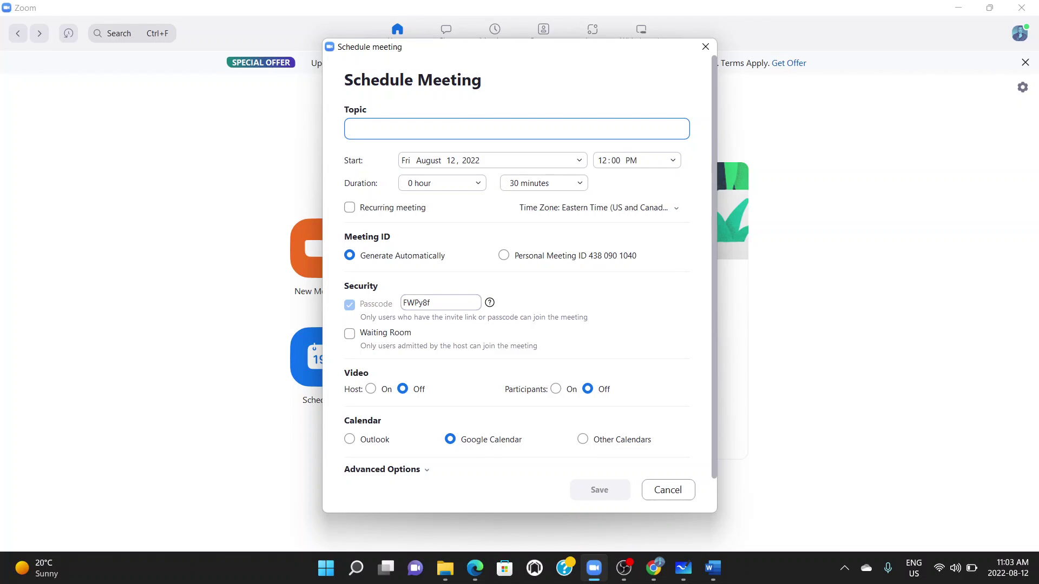
text(Test YouTube Meeting)
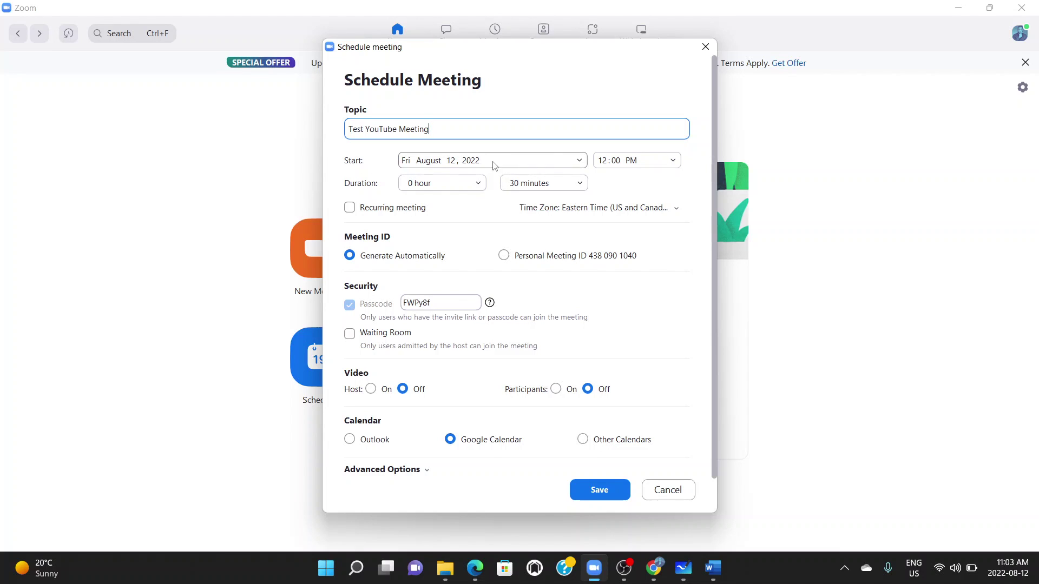
Change the meeting's start time to 11:30 AM
click(649, 164)
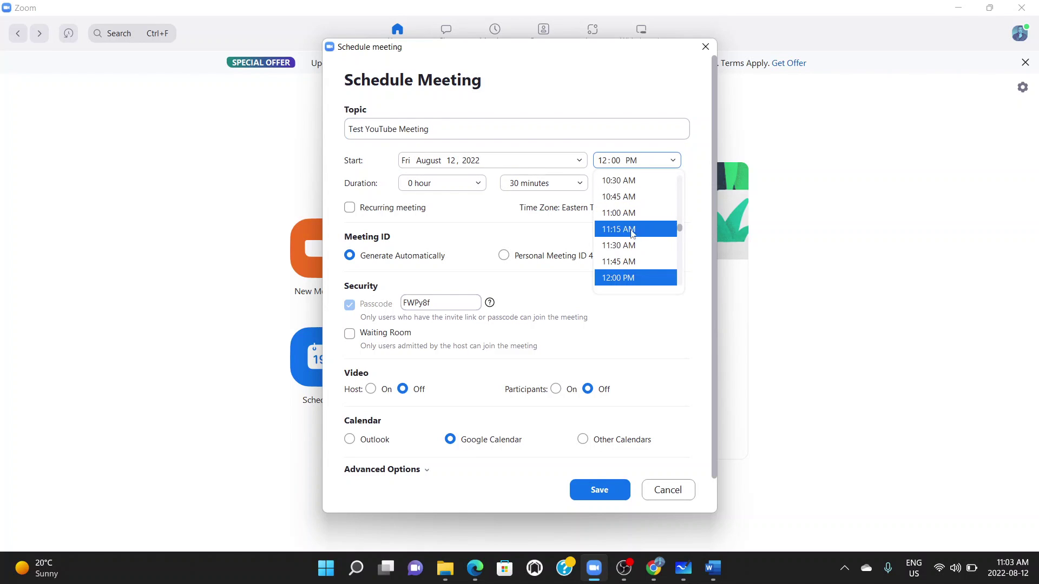
click(629, 247)
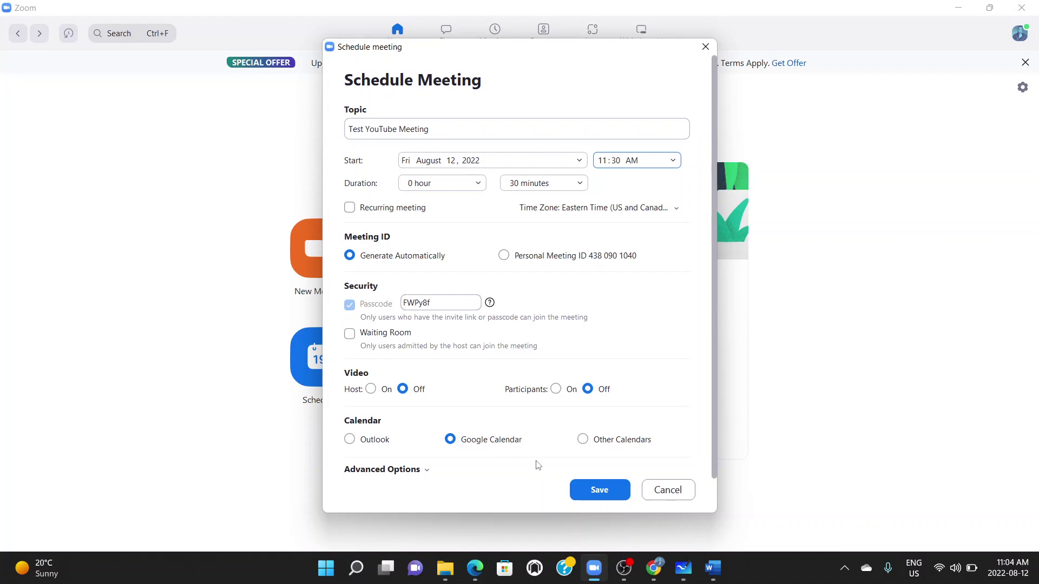
Save the meeting to Google Calendar and place the cursor in the event description
click(597, 490)
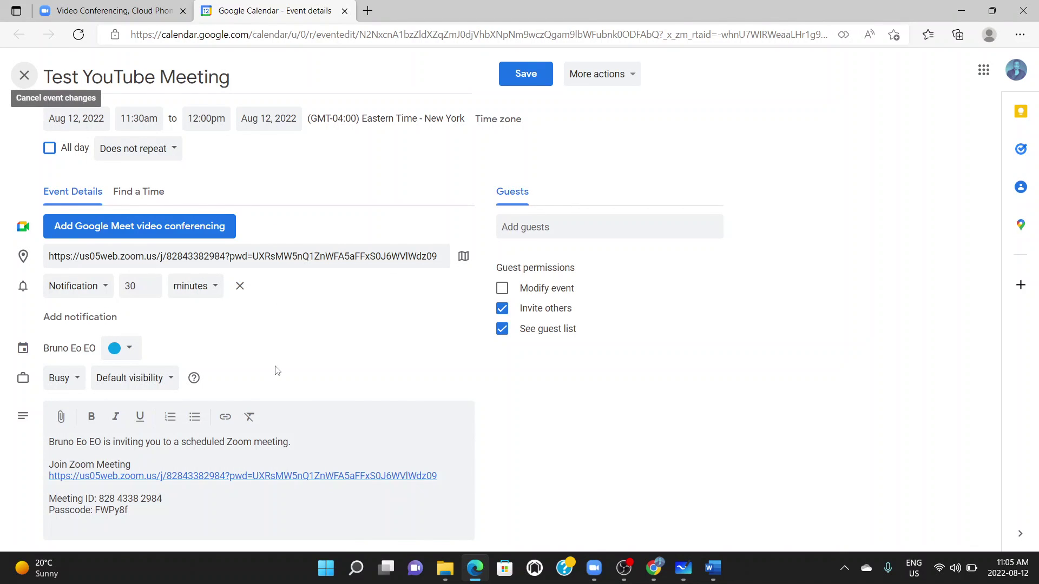
click(258, 444)
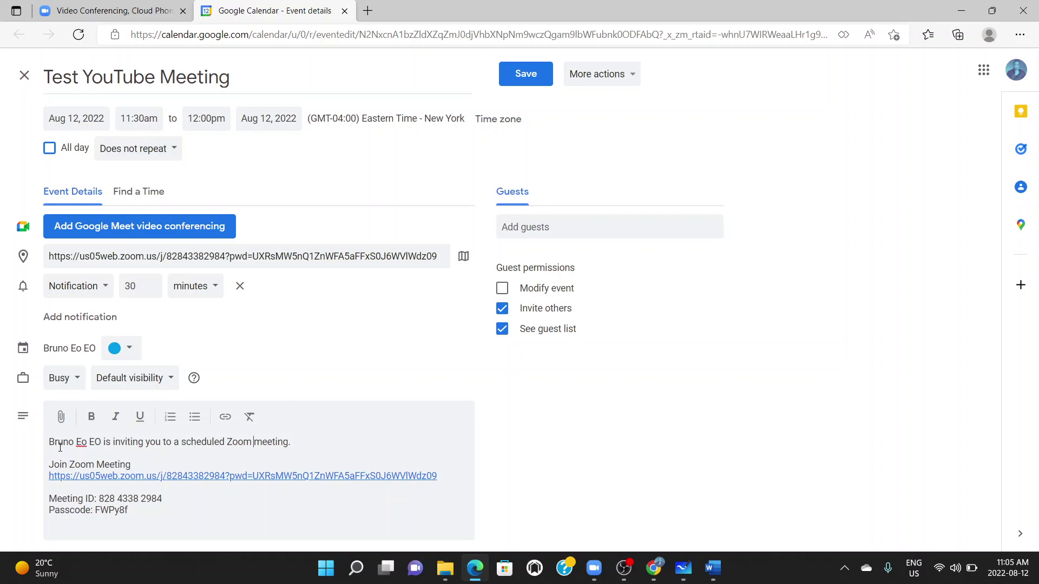
Delete the repeated word of the host's name from the invitation's first line
click(89, 443)
key(BackSpace)
key(BackSpace)
key(BackSpace)
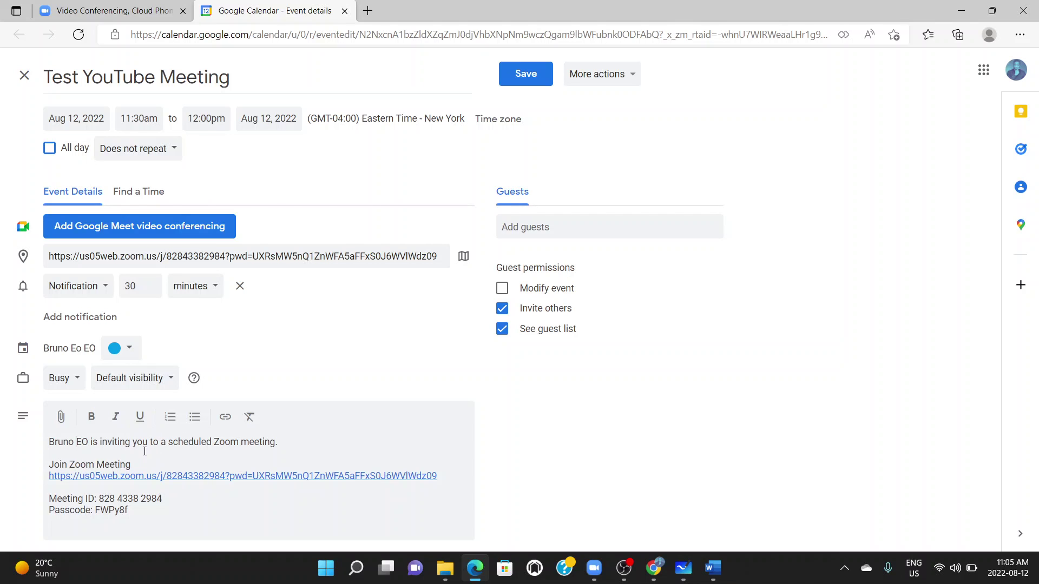
Invite two guests to the Test YouTube Meeting event by entering their e-mail addresses
click(221, 455)
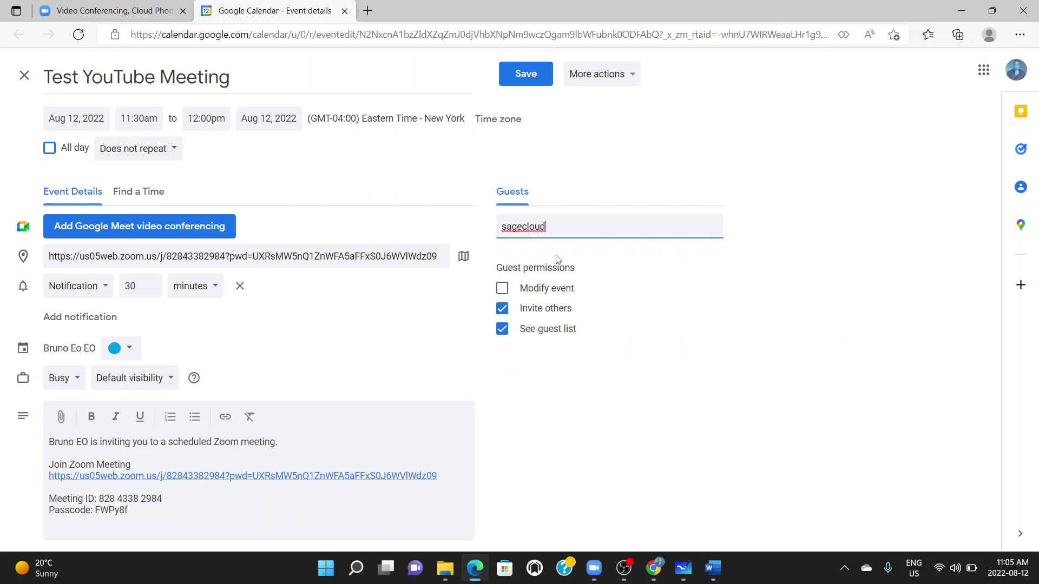
key(Return)
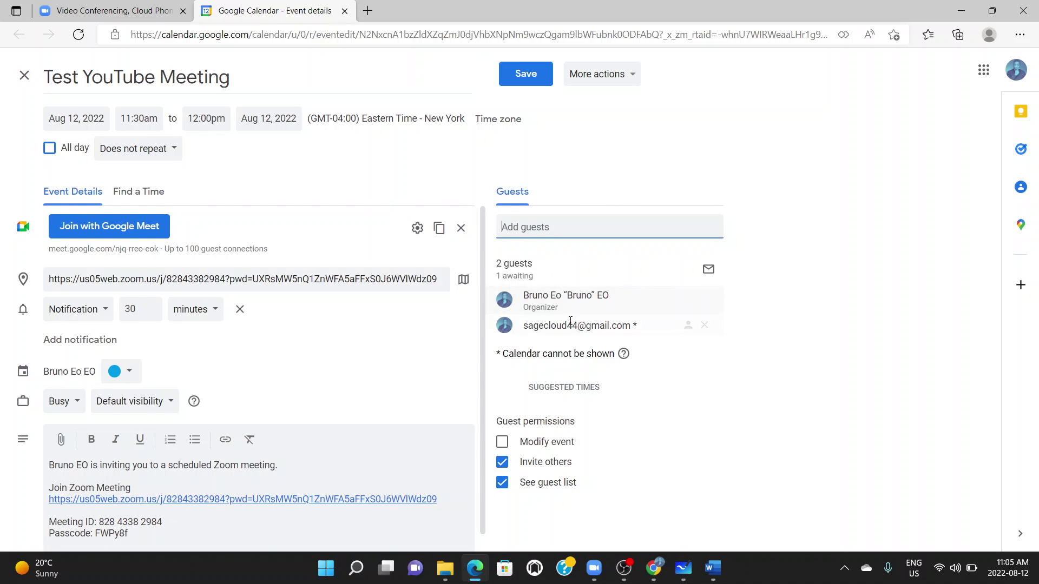
mouse_move(580, 326)
key(Return)
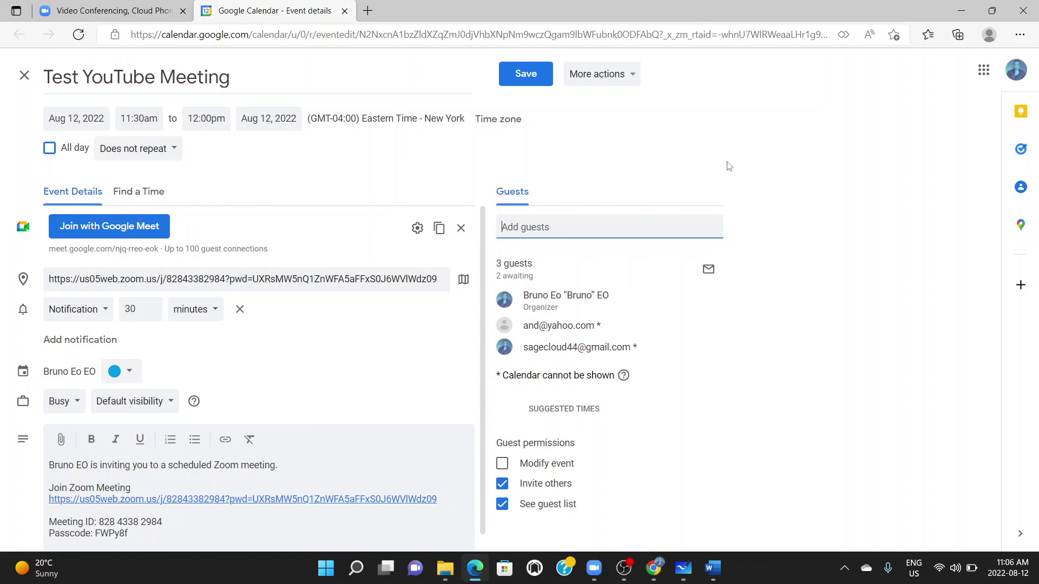
Save the Test YouTube Meeting calendar event and send invitation emails to its guests
click(523, 81)
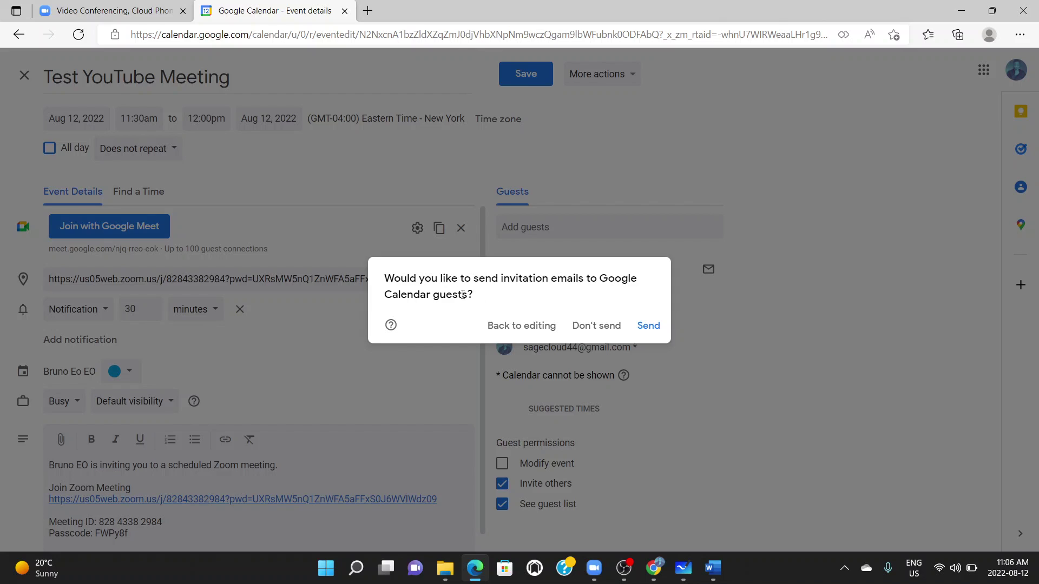
click(645, 325)
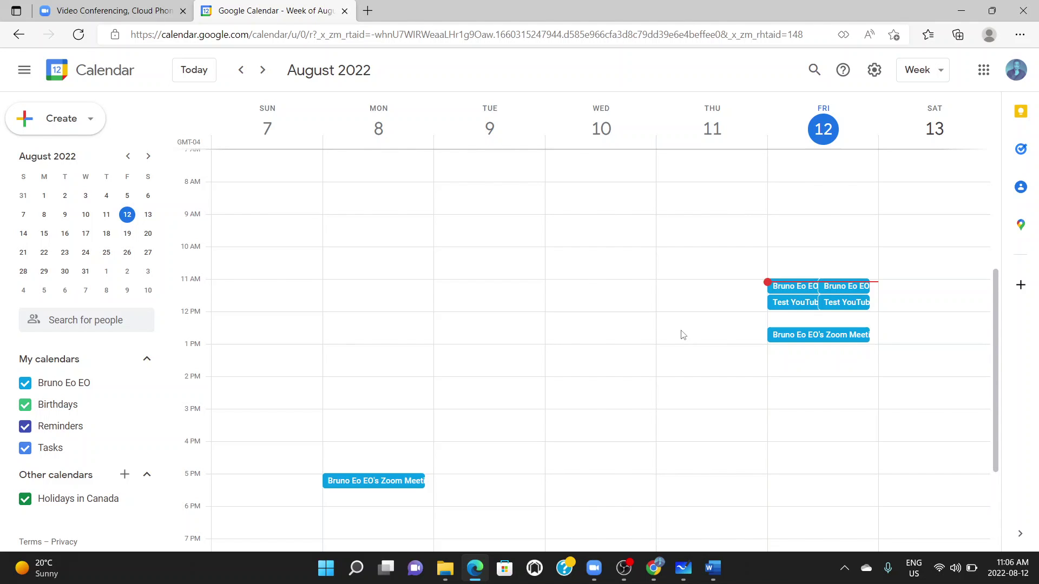
click(594, 569)
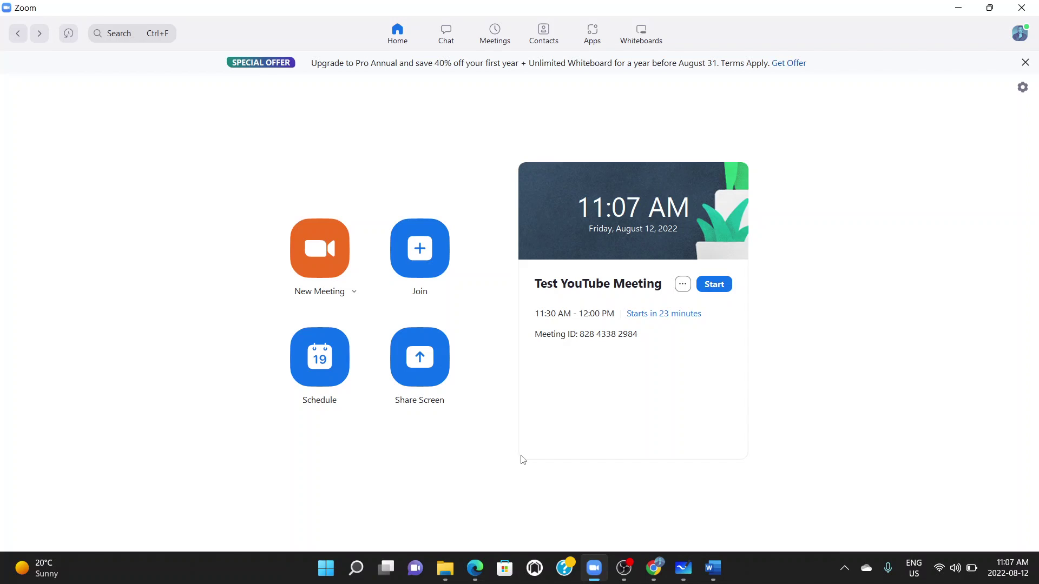
Schedule a 30-minute Zoom meeting titled 'Test YouTube Meeting' for Aug 12, 2022, 12:00 PM, via Google Calendar
click(318, 369)
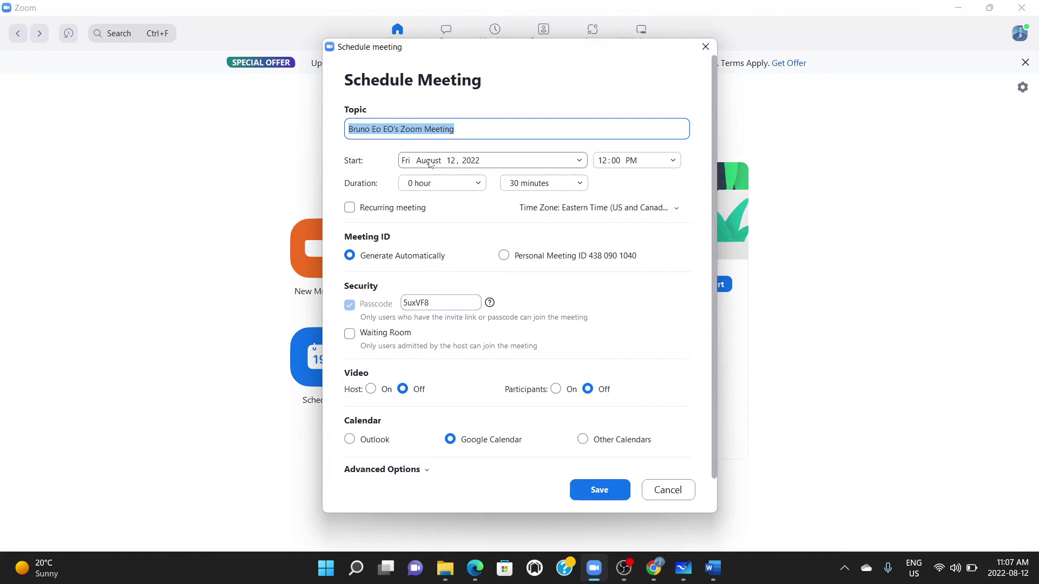
key(BackSpace)
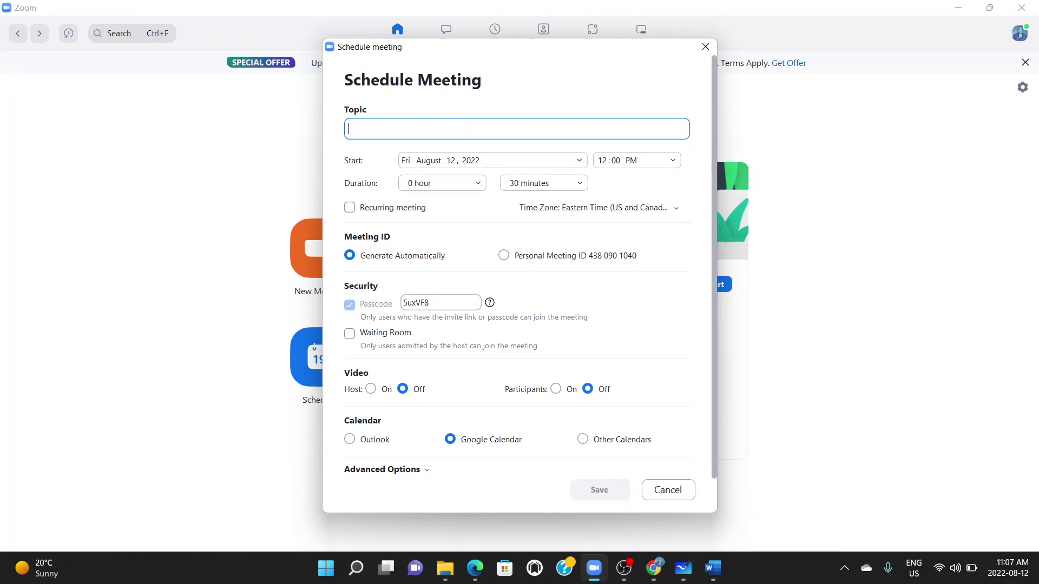
text(Test YouTube Meeting)
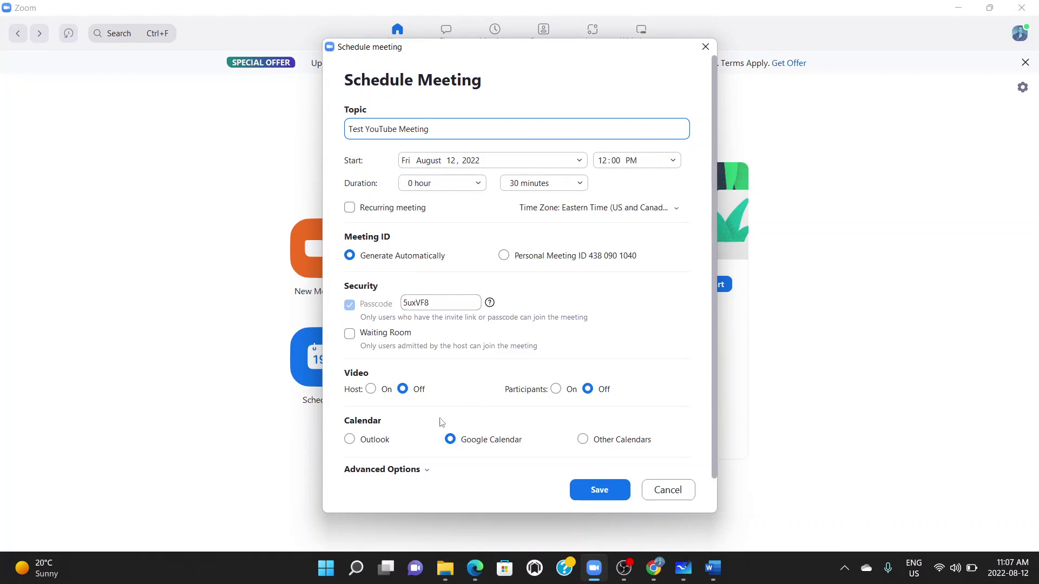
click(592, 490)
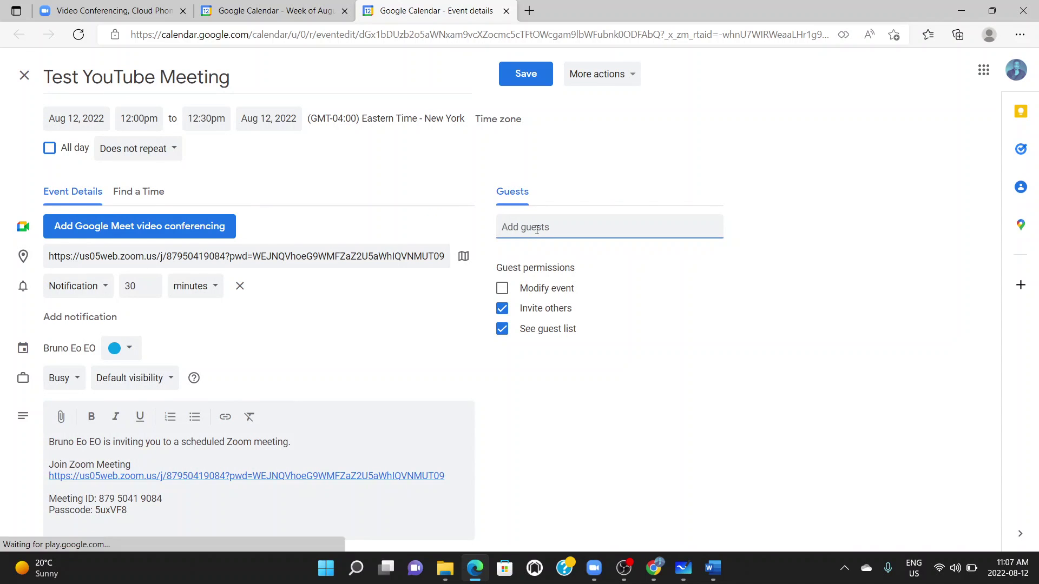
Add a guest's e-mail address to the 12:00pm event, save it and send the invitation
click(771, 244)
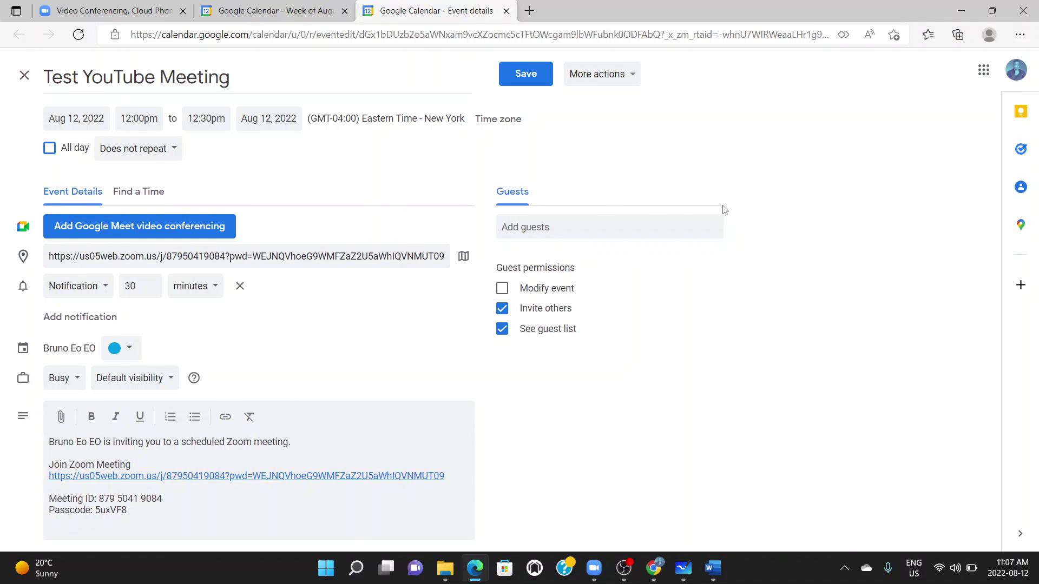
click(598, 222)
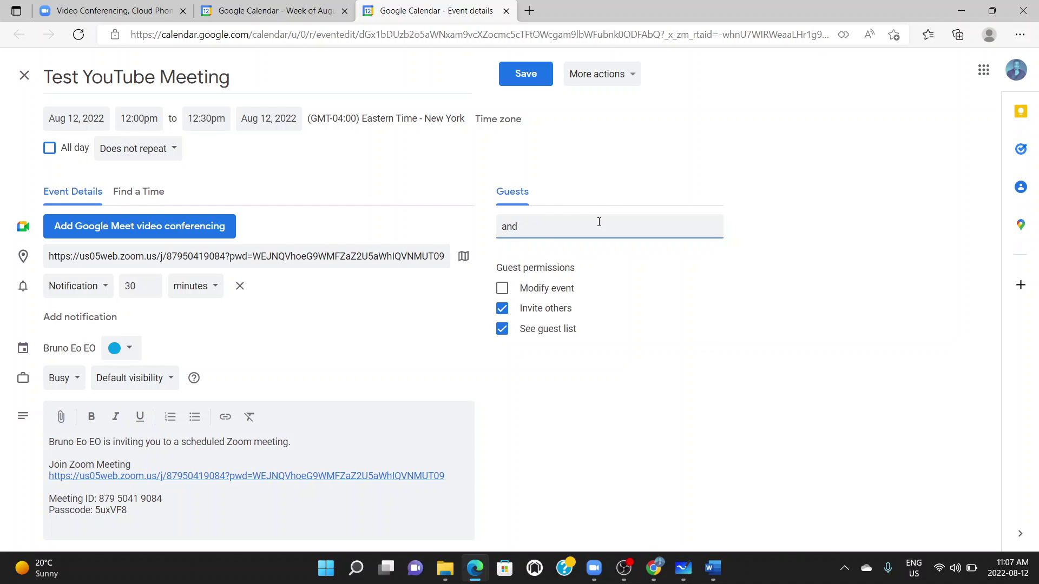
click(528, 78)
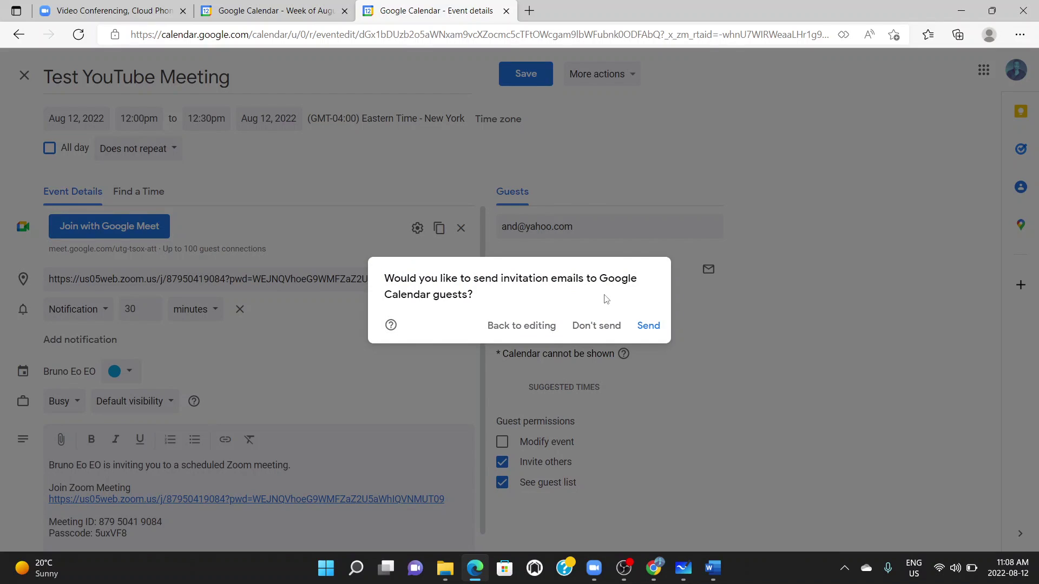
click(646, 328)
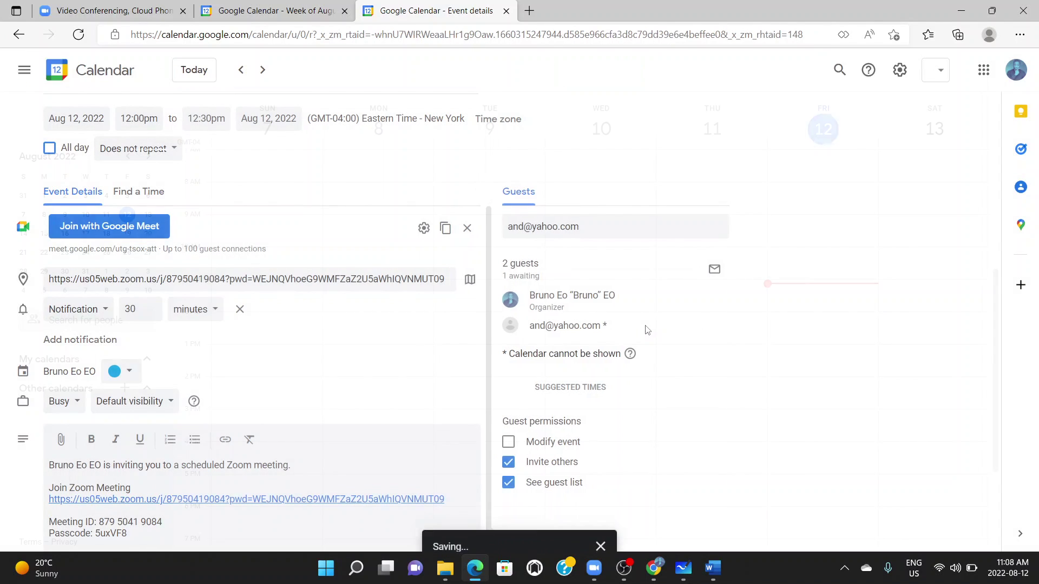